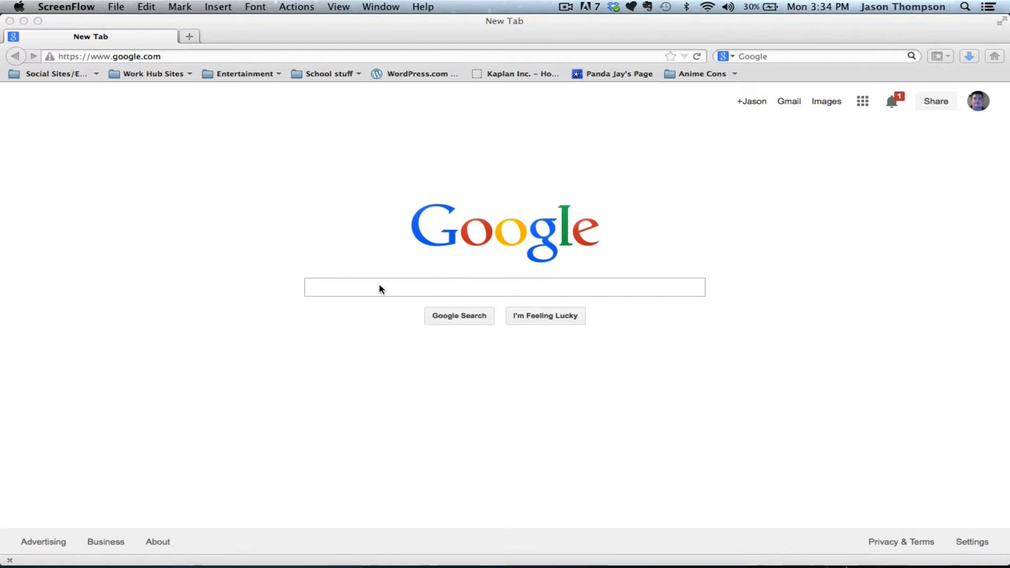
Step: Search Google for "google drive" and open the Google Drive site from the results
left_click(342, 289)
type("g")
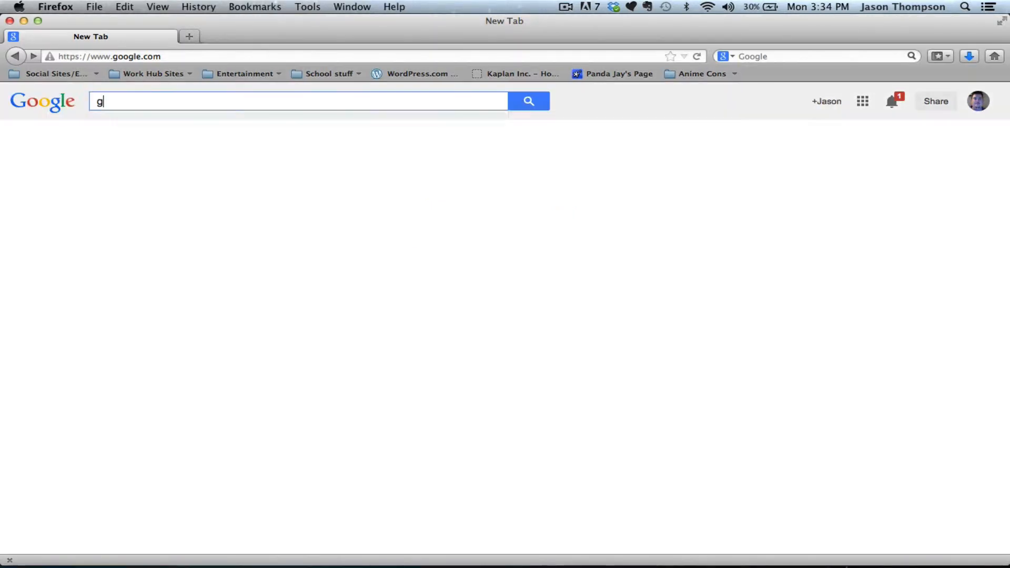
type("oogle drive")
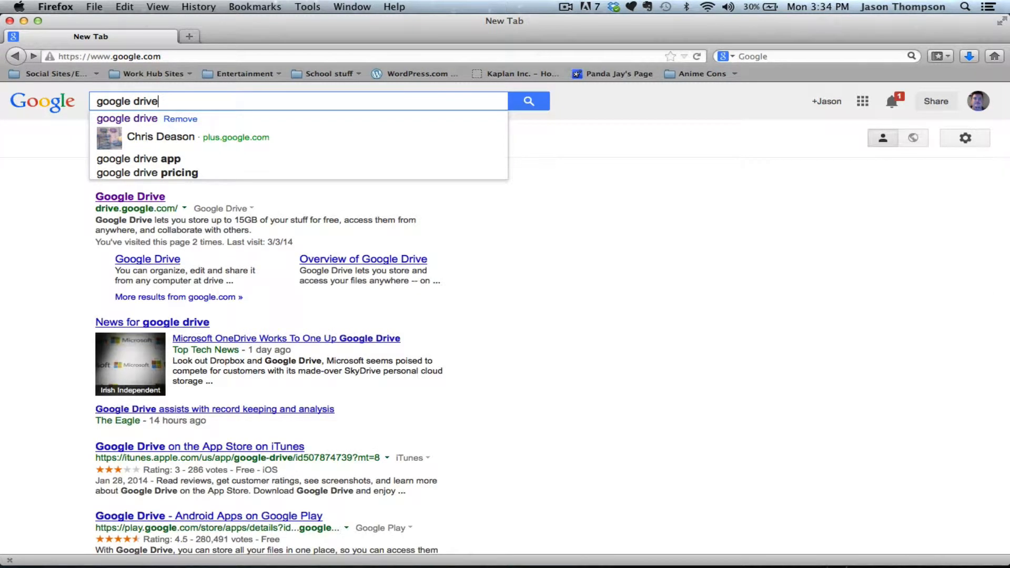
key("Return")
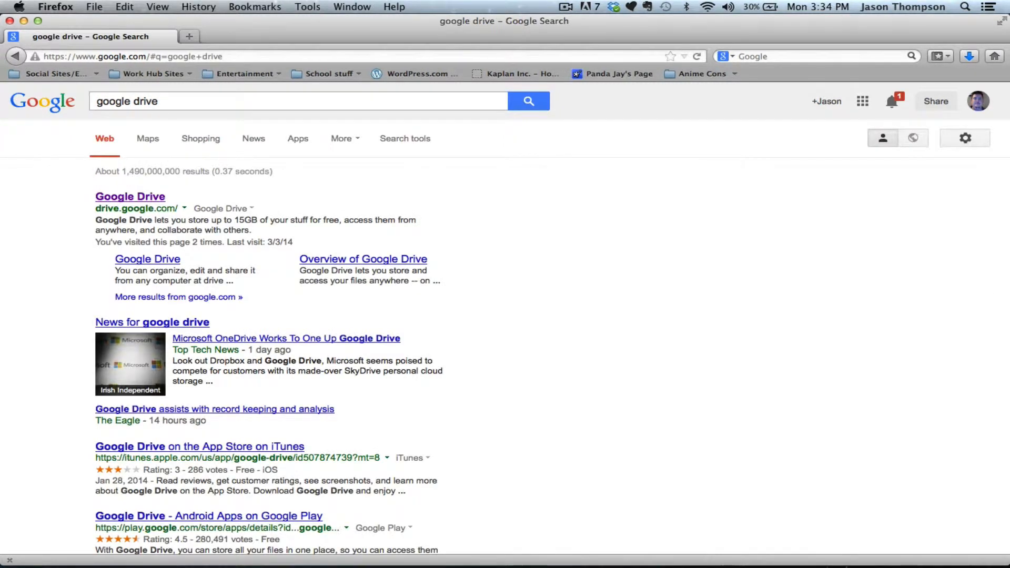
left_click(126, 199)
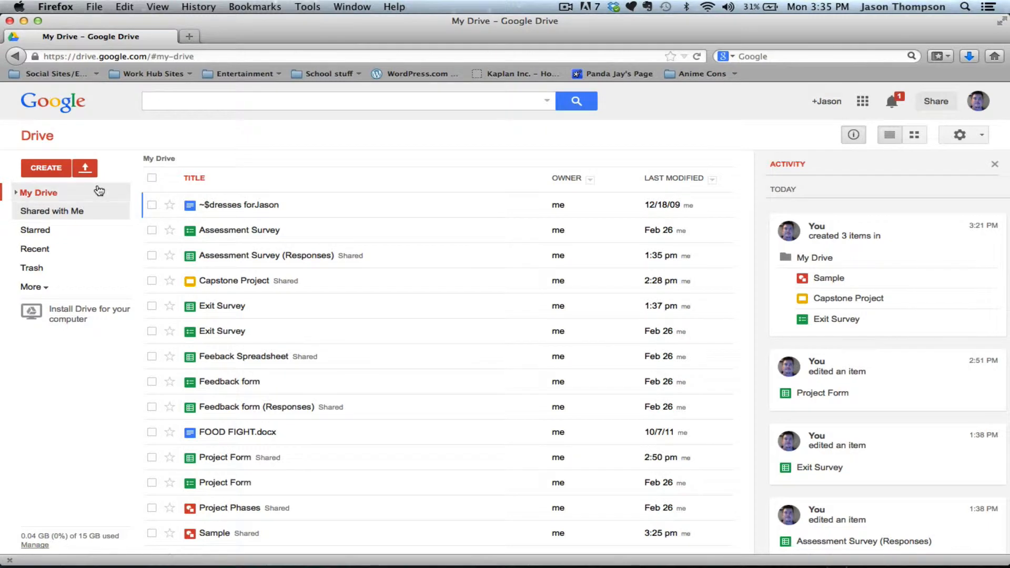
Step: Create a new blank drawing in Google Drive
left_click(48, 169)
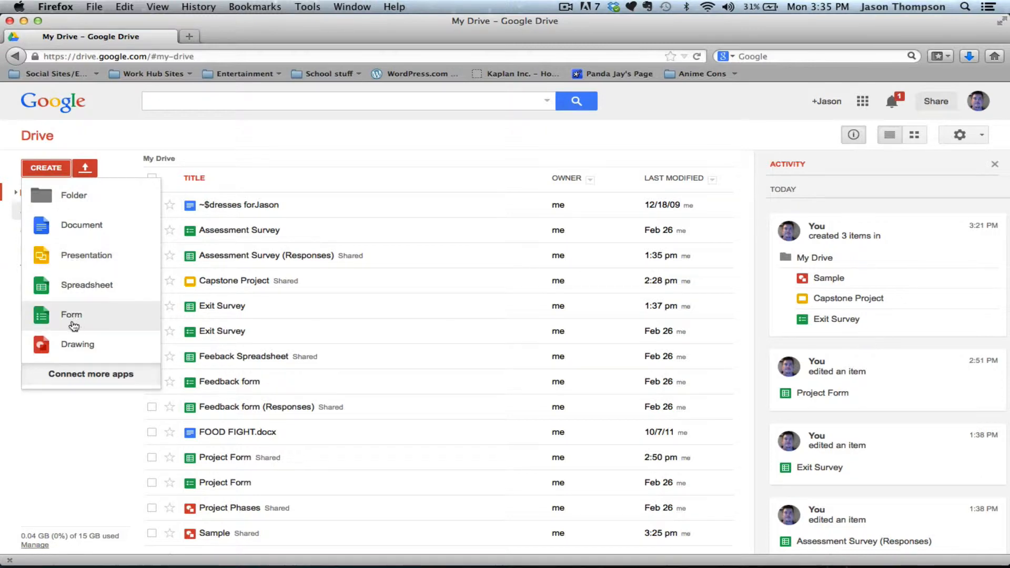
left_click(76, 346)
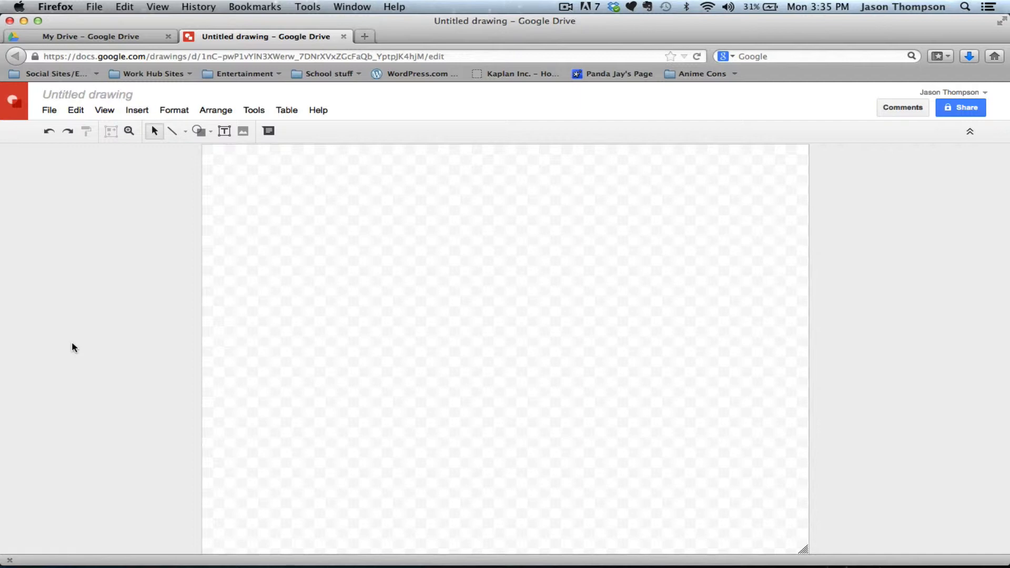
left_click(186, 132)
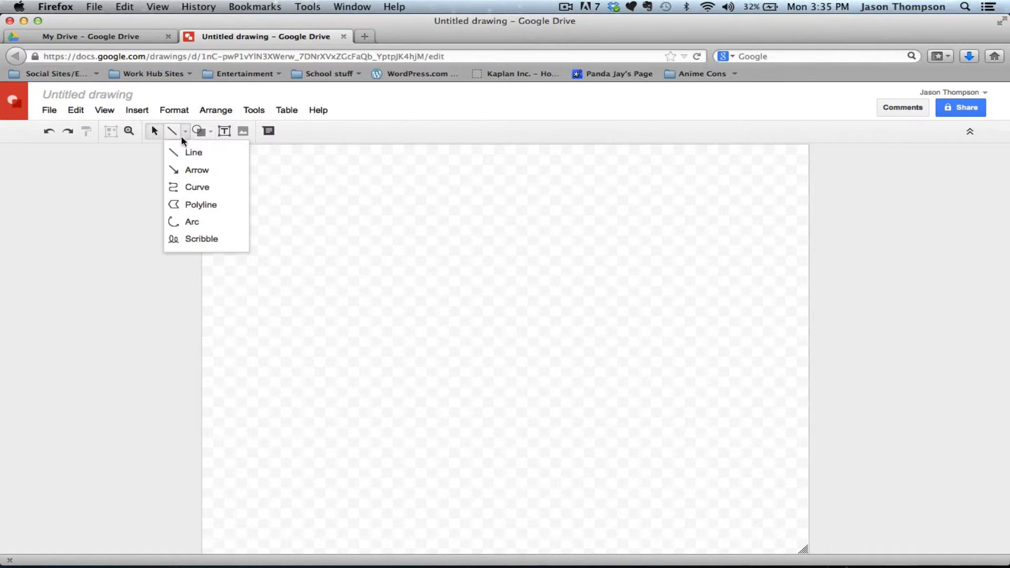
left_click(196, 135)
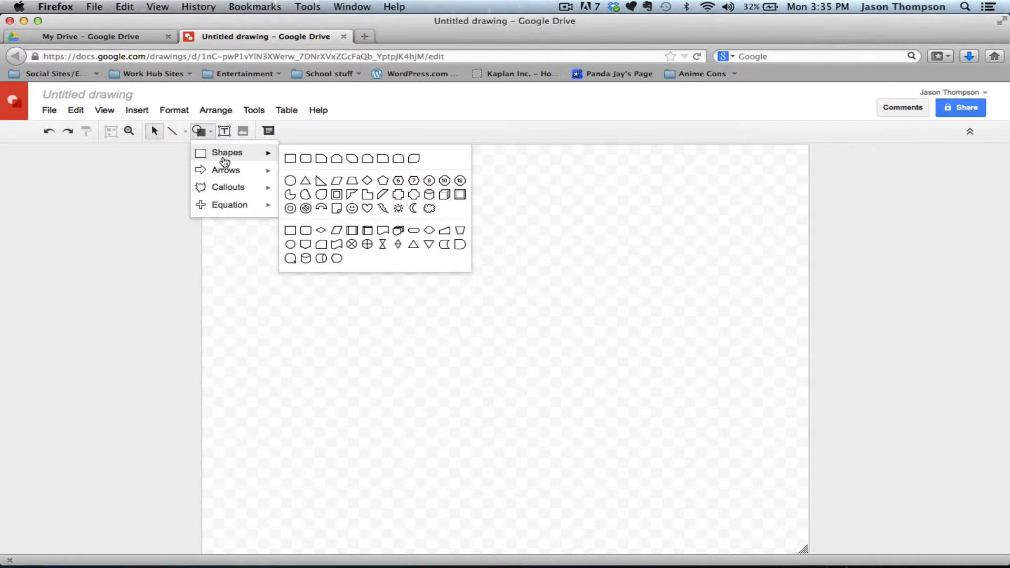
mouse_move(223, 169)
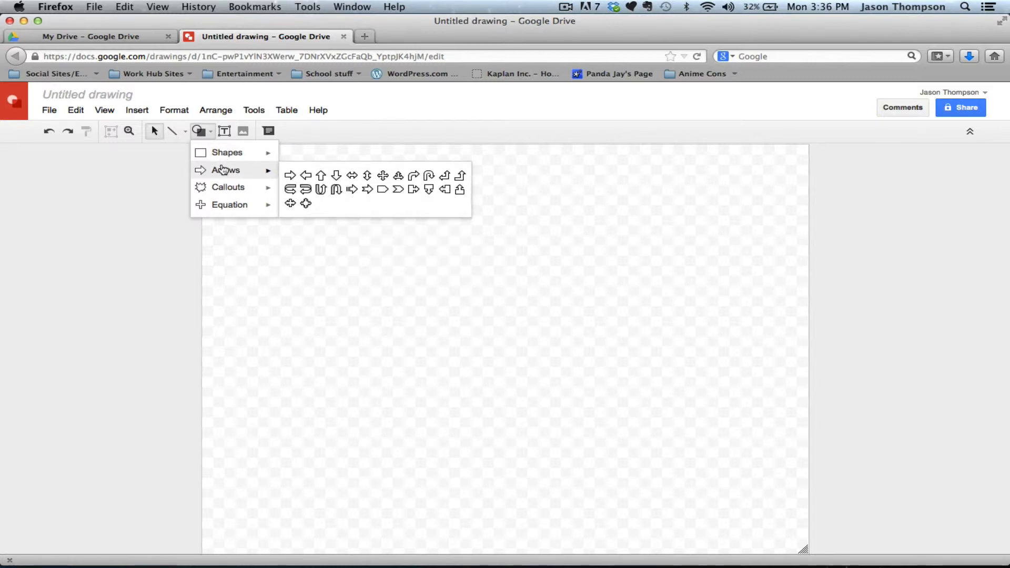
mouse_move(225, 188)
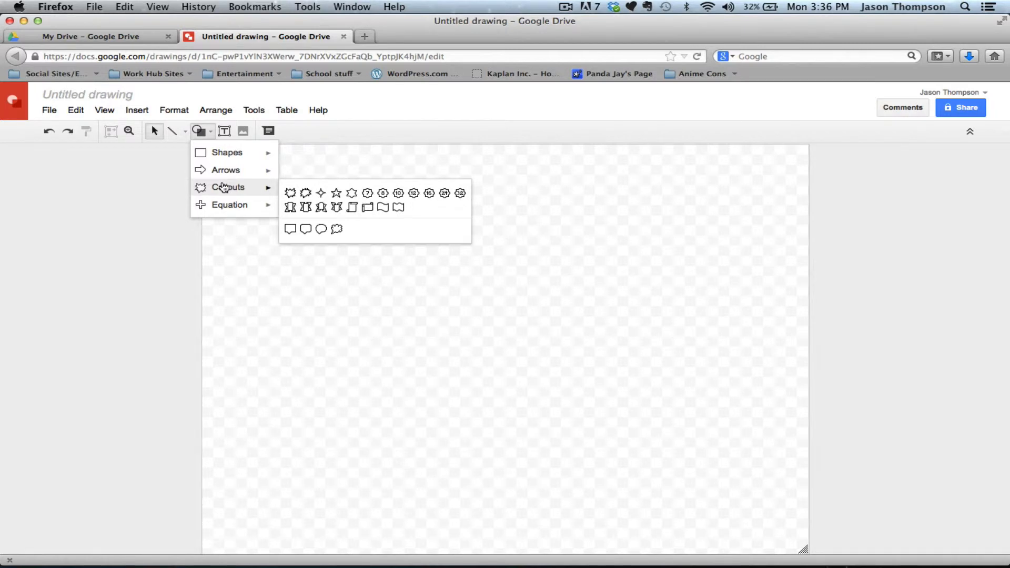
mouse_move(225, 206)
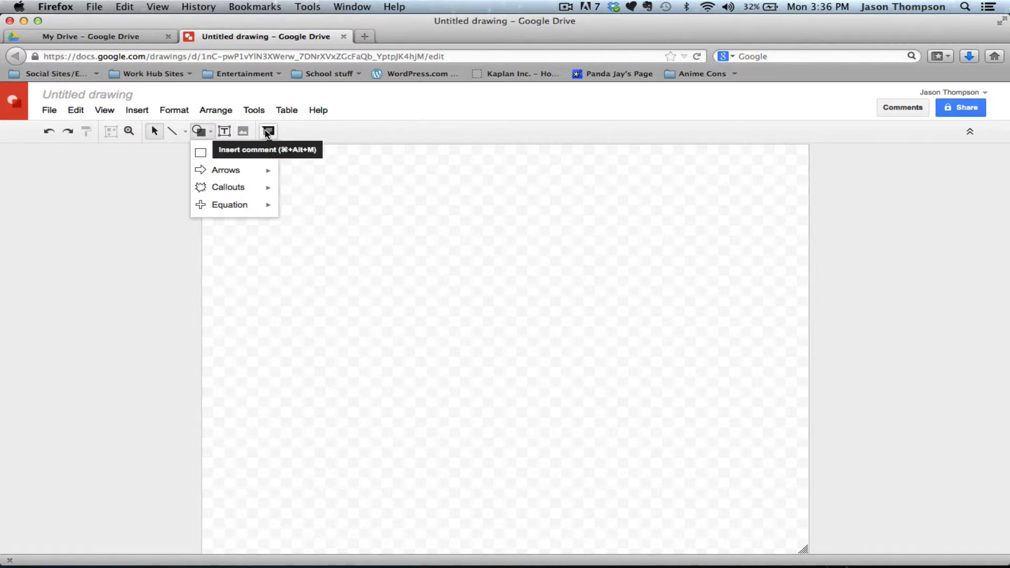
Step: Upload the image Me.png from the junk drawer folder and insert it into the drawing
left_click(244, 133)
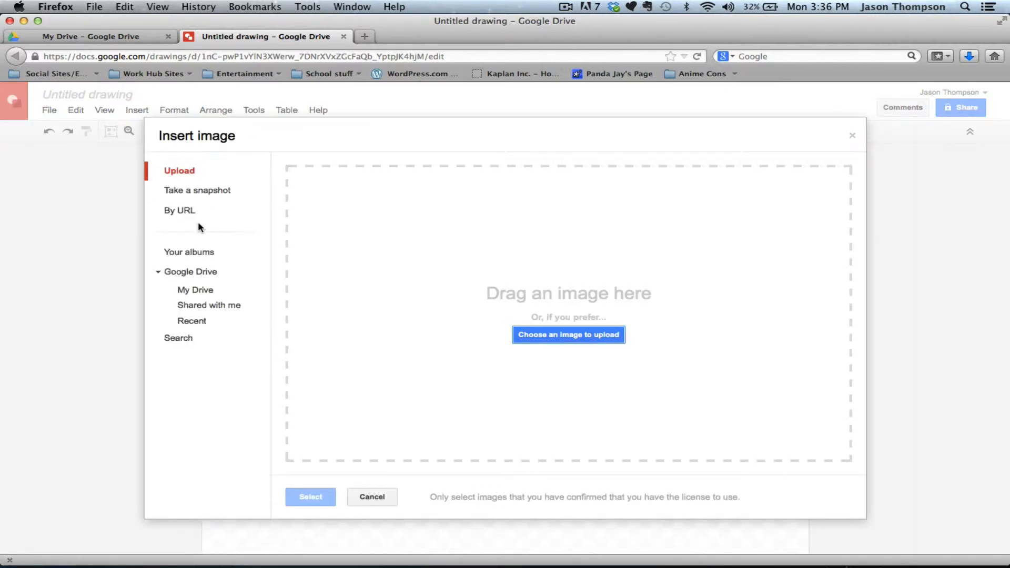
left_click(593, 335)
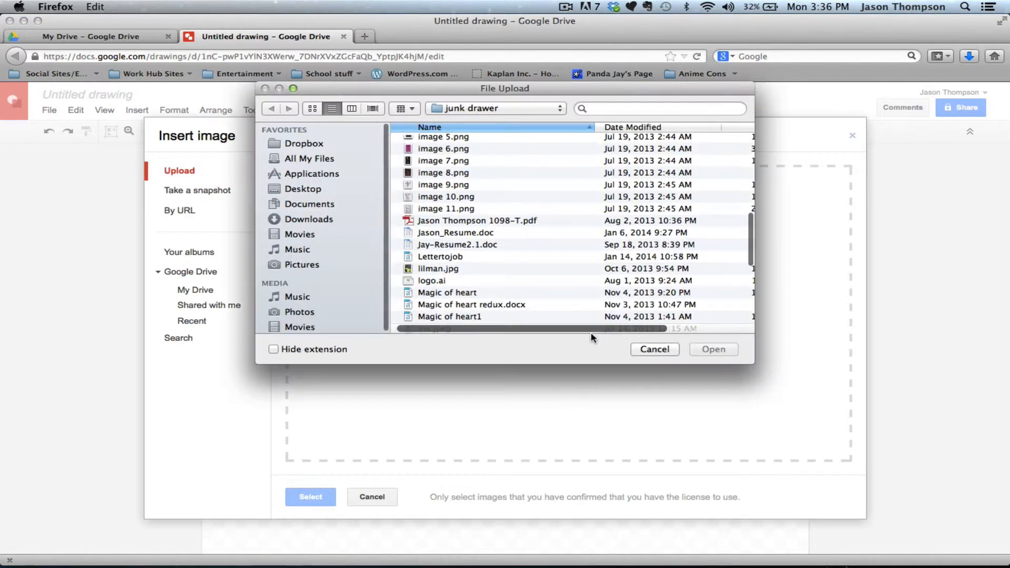
scroll(484, 266, "down", 5)
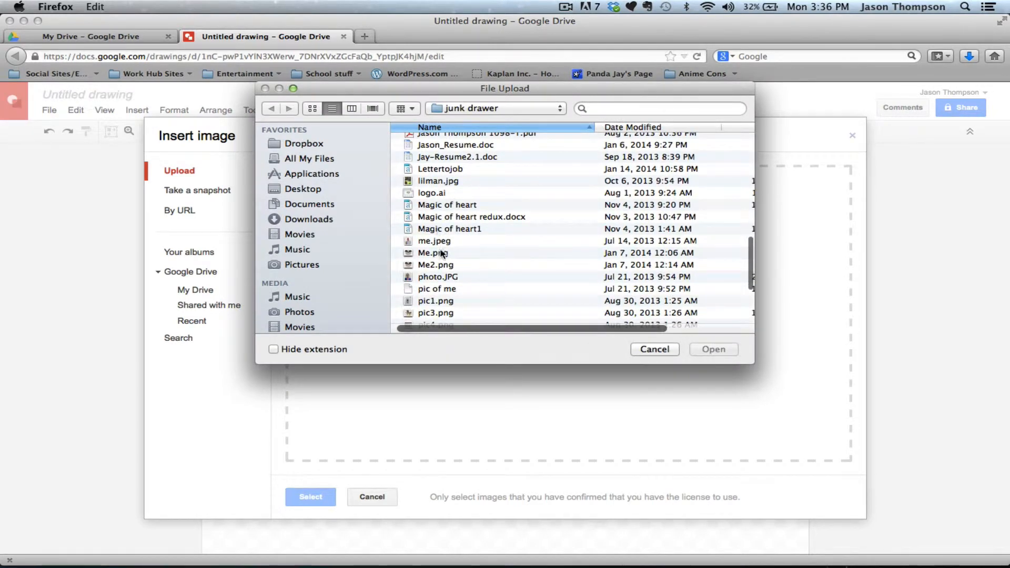
left_click(442, 253)
left_click(721, 350)
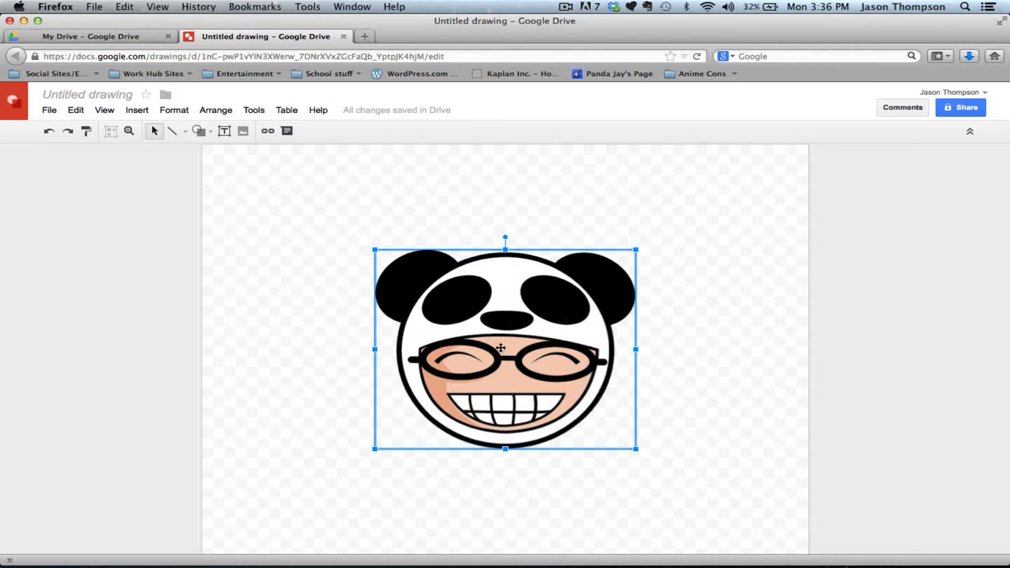
Step: Shrink the panda image to roughly half its size and place it in the canvas's upper-left corner
left_click_drag(502, 346, 399, 396)
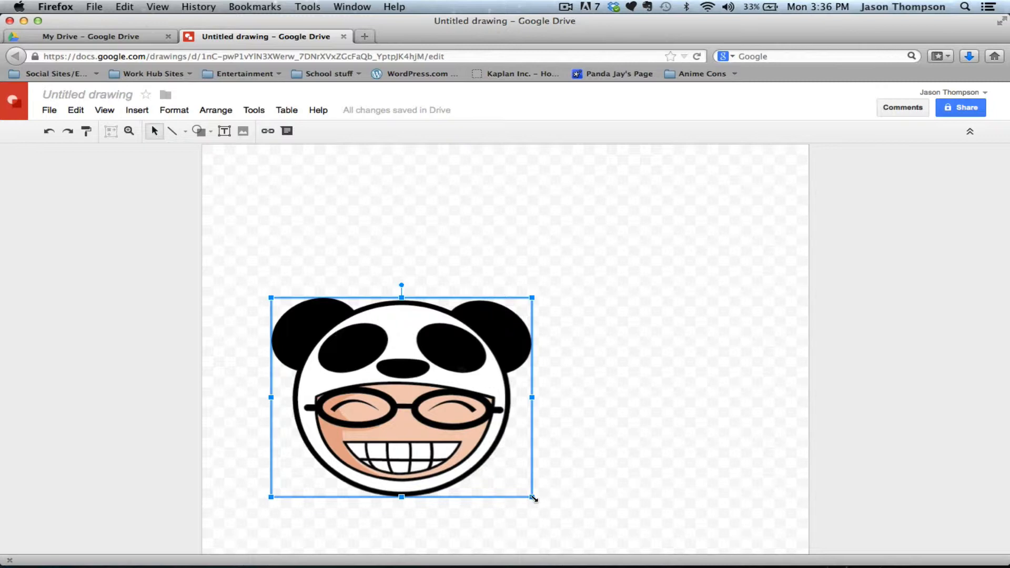
left_click_drag(533, 498, 420, 410)
left_click_drag(352, 346, 284, 196)
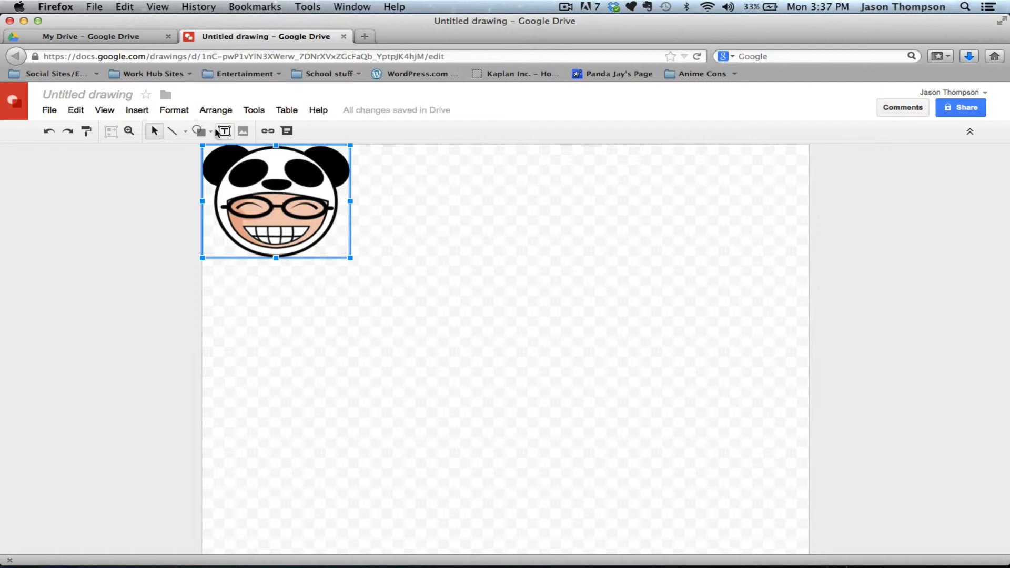
Step: Draw a wide rectangle near the top of the canvas, to the right of the panda image
left_click(199, 130)
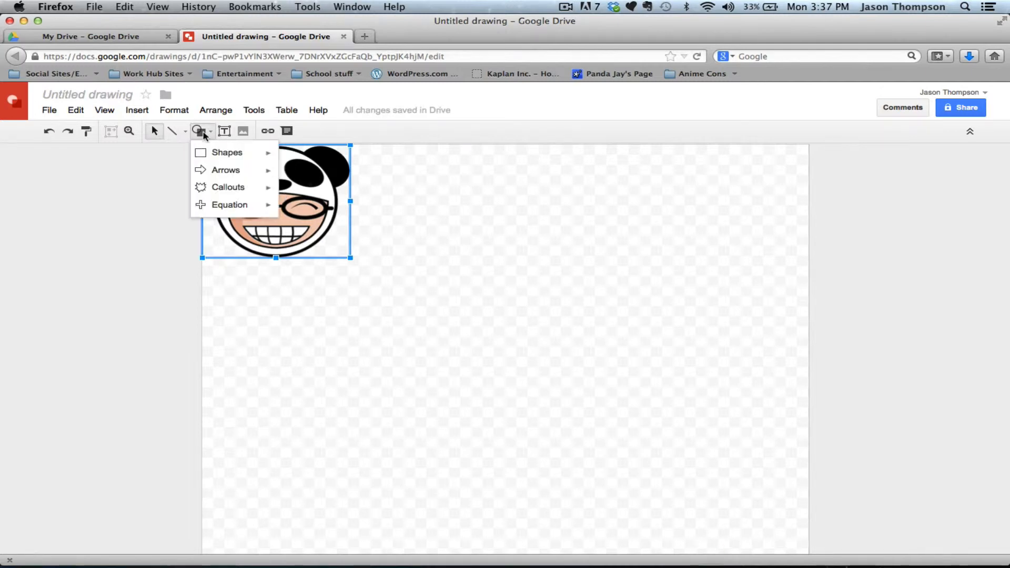
mouse_move(220, 154)
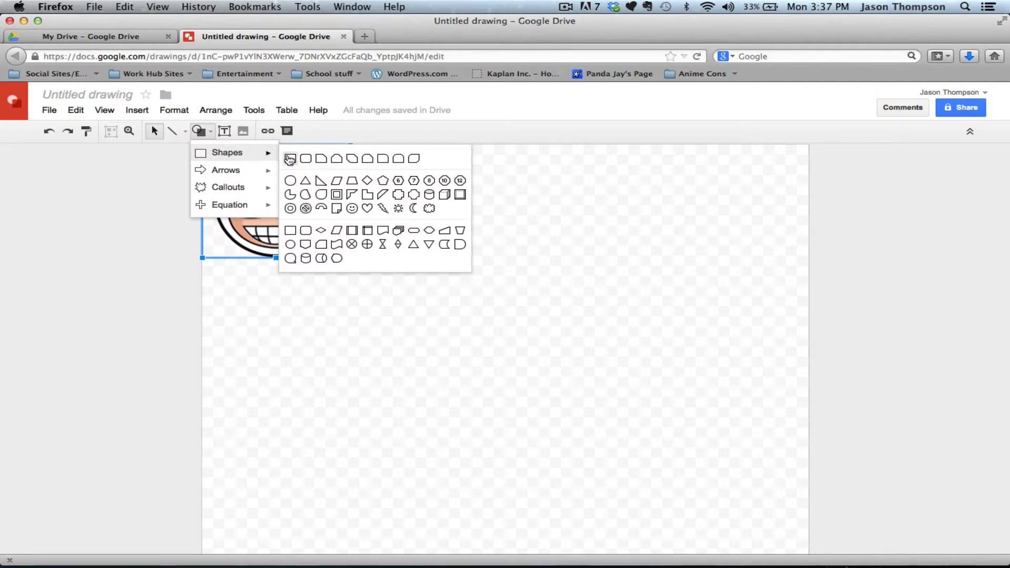
left_click(290, 159)
mouse_move(422, 158)
left_mouse_down()
mouse_move(616, 311)
mouse_move(719, 275)
left_mouse_up()
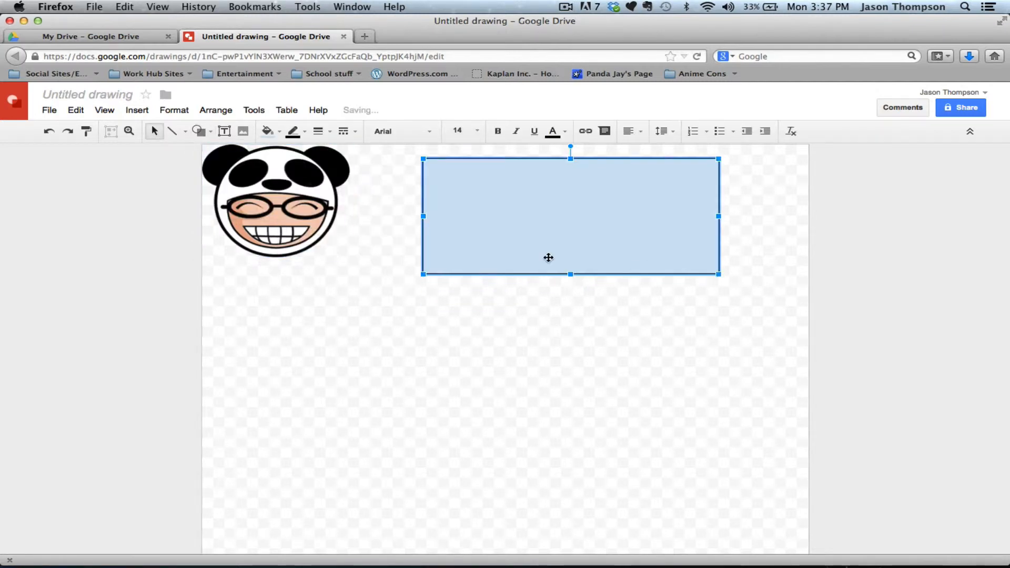
Step: Try a light green fill and a light red fill on the rectangle
left_click(277, 135)
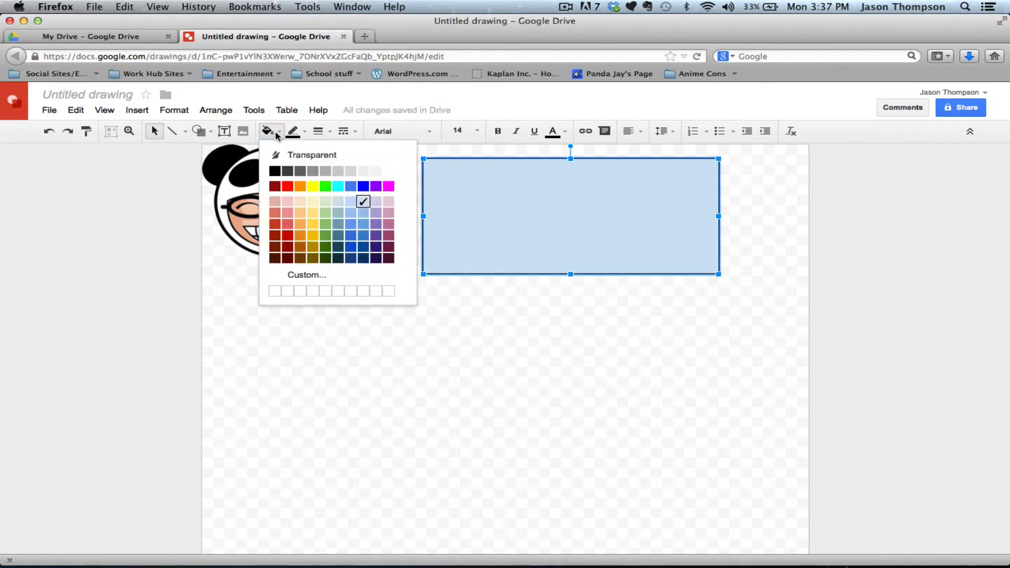
left_click(316, 221)
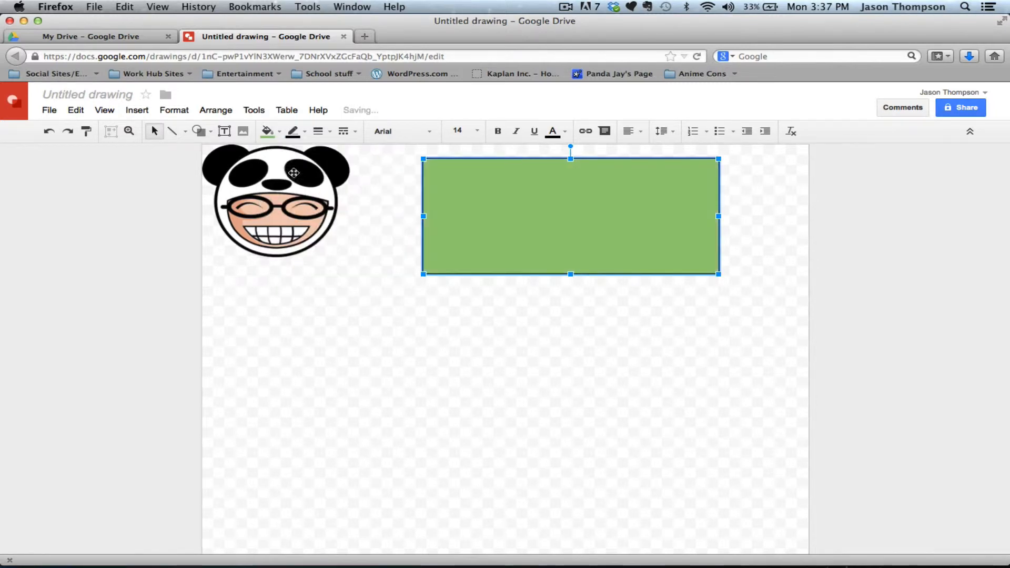
left_click(268, 131)
left_click(288, 220)
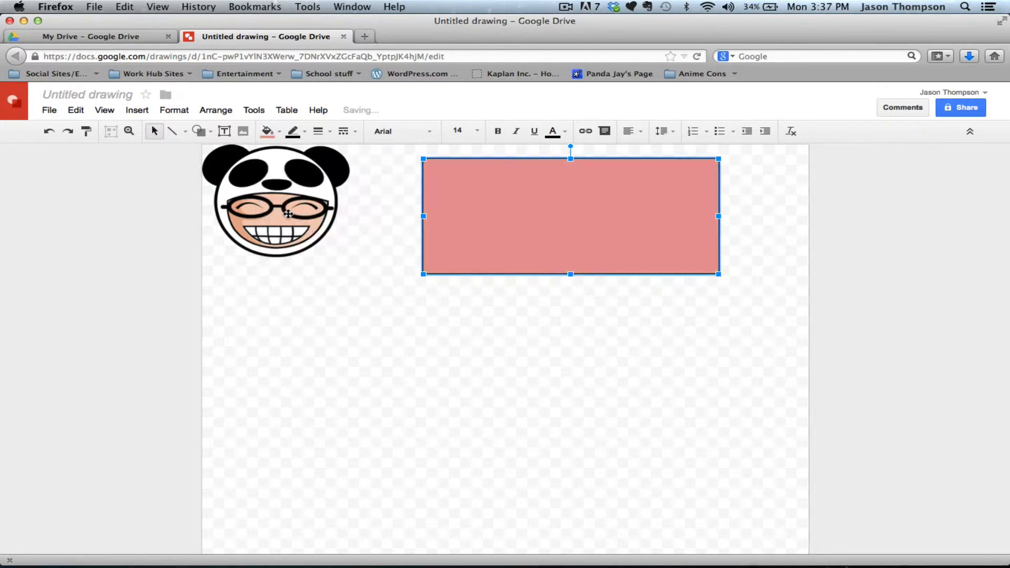
Step: Fill the rectangle with light green and deselect it
left_click(269, 133)
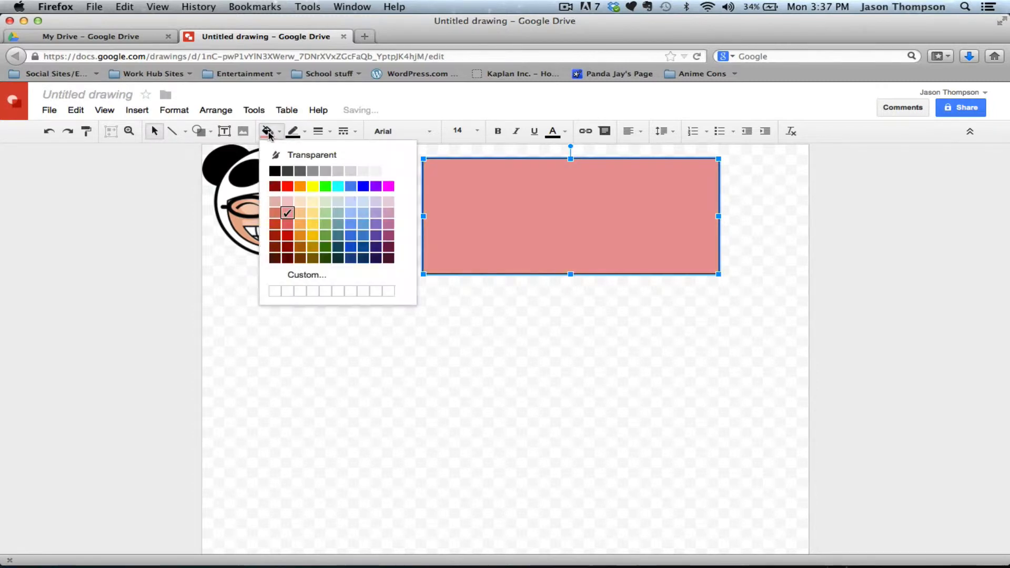
left_click(325, 224)
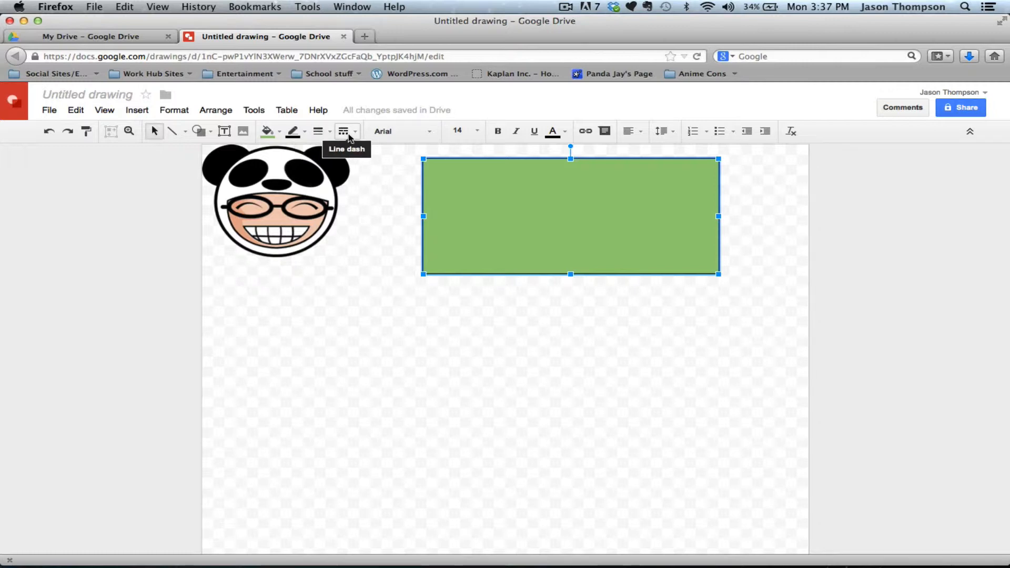
left_click(374, 267)
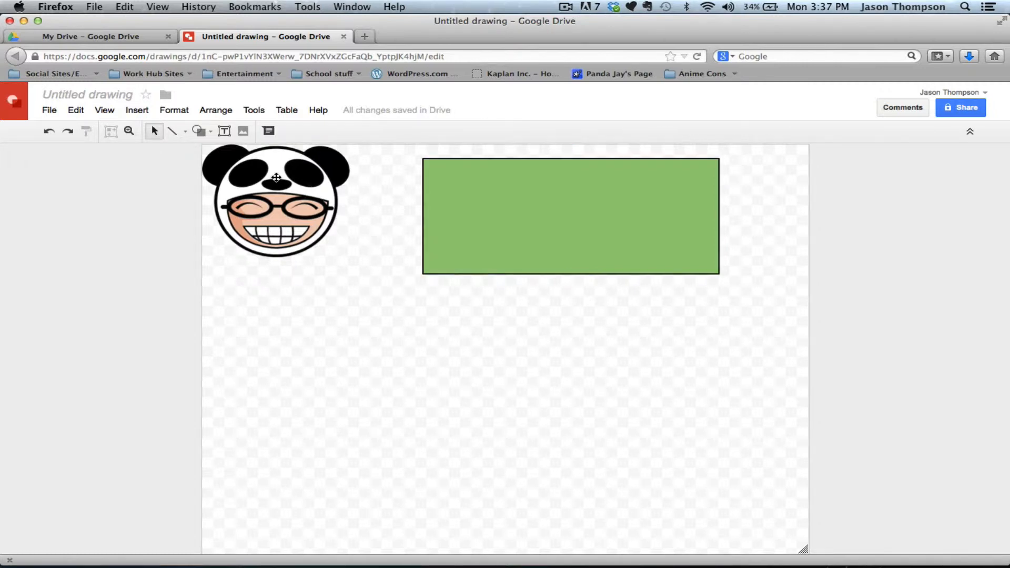
Step: Draw a right-pointing block arrow from the panda's face into the green rectangle
left_click(200, 133)
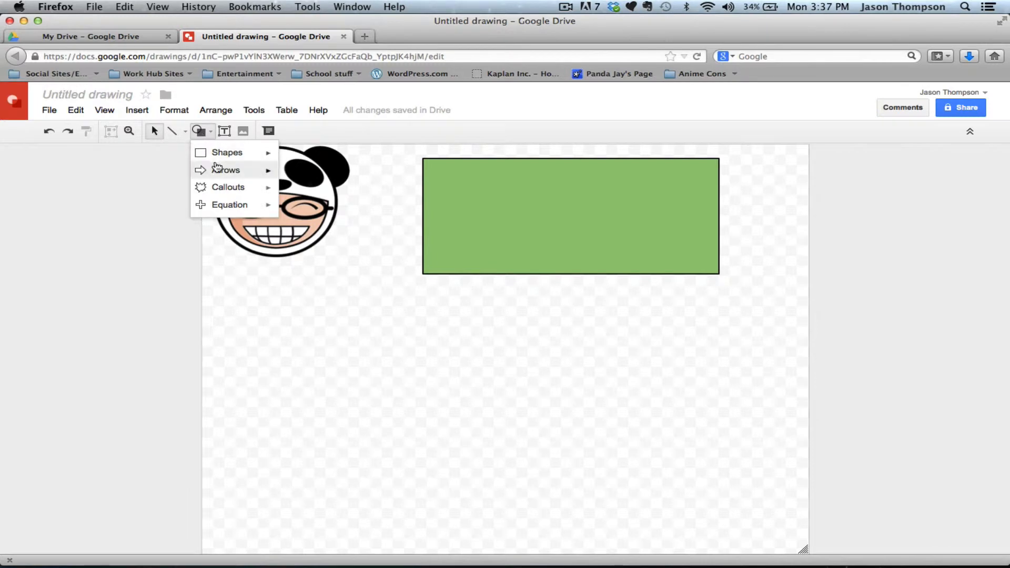
mouse_move(271, 170)
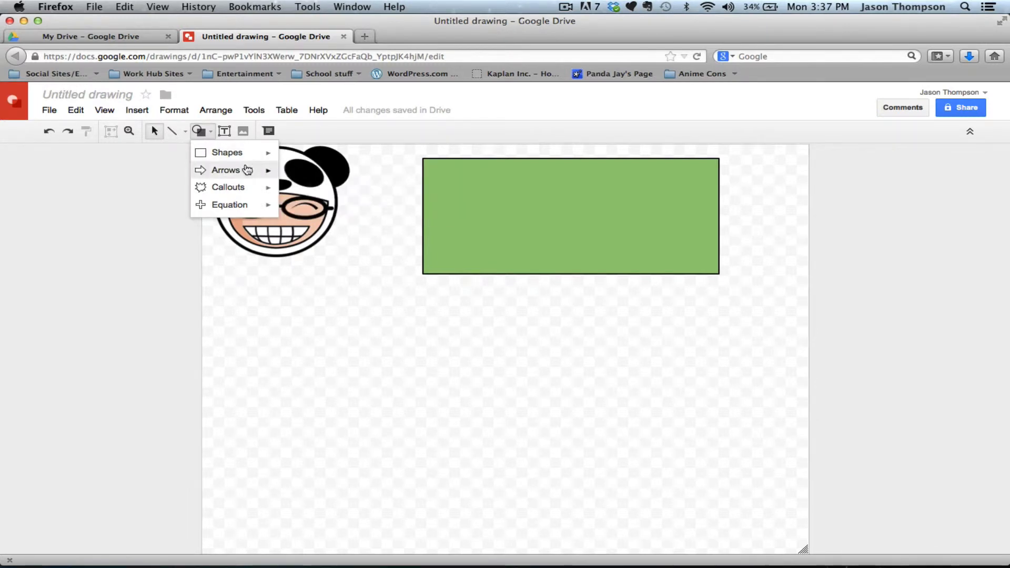
left_click(290, 176)
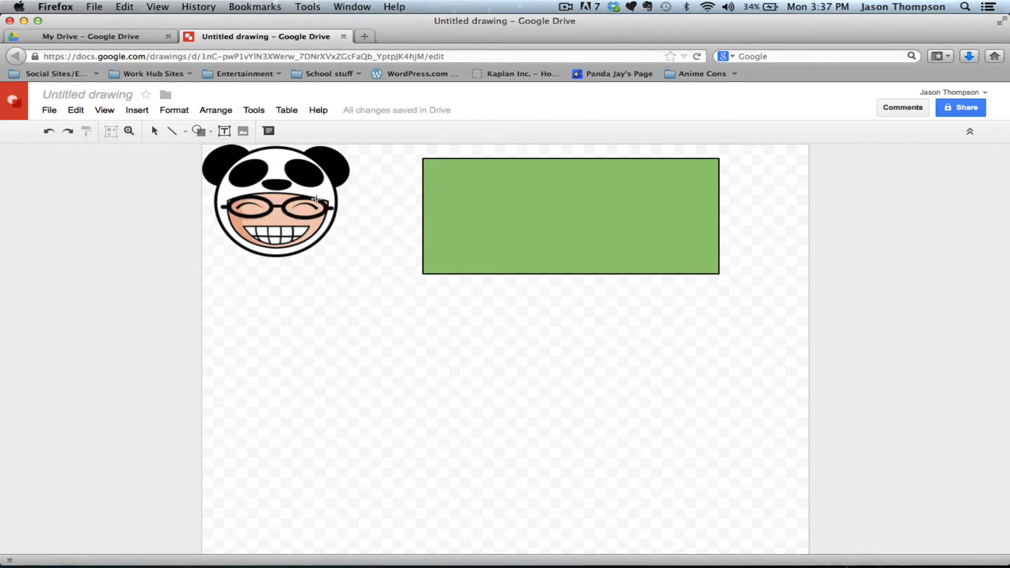
mouse_move(332, 201)
left_mouse_down()
mouse_move(451, 219)
mouse_move(462, 232)
left_mouse_up()
Step: Add a text box inside the green rectangle, right of the arrowhead, containing "Hello and Welcome"
left_click(550, 247)
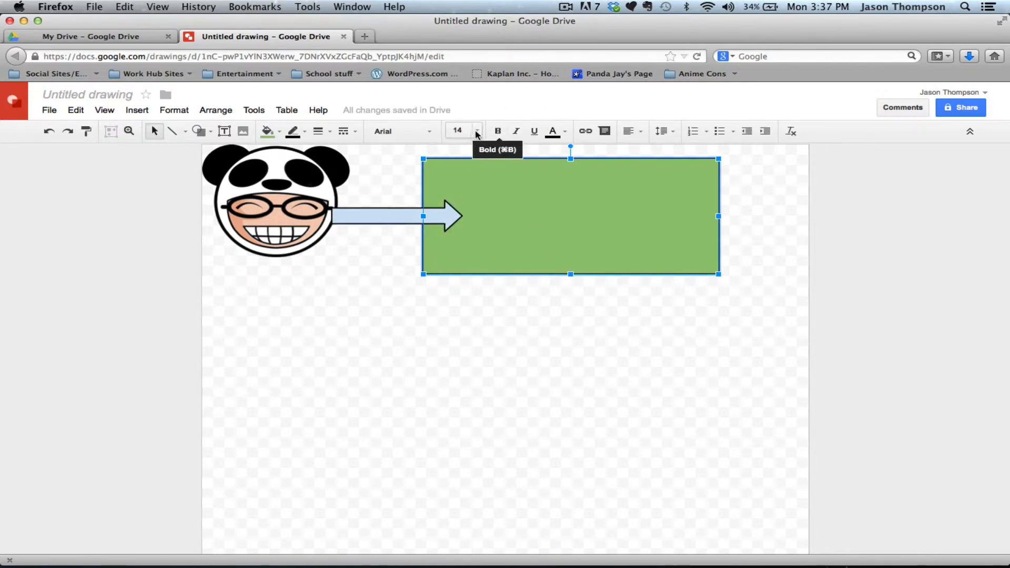
left_click(223, 132)
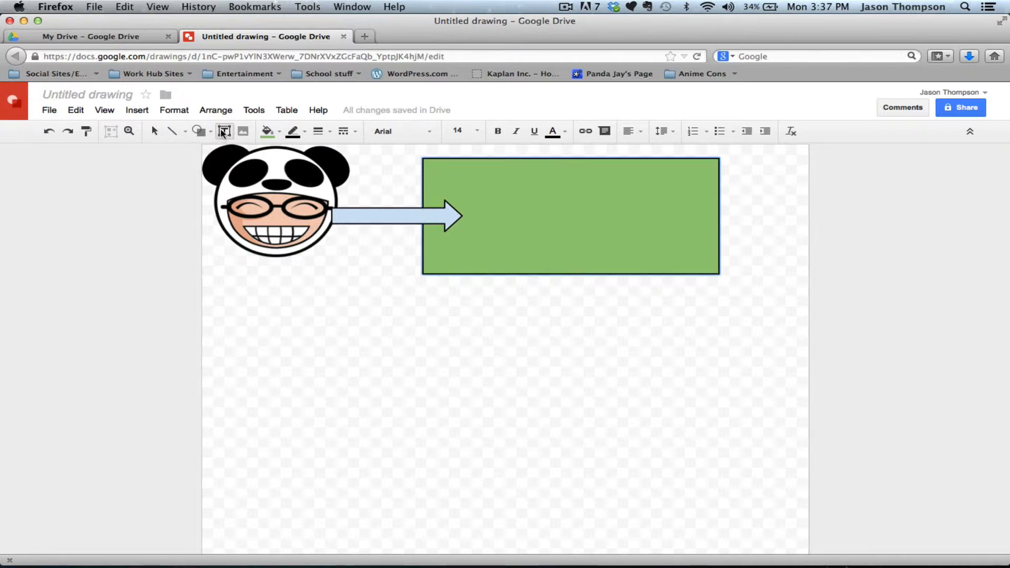
left_click_drag(484, 172, 716, 258)
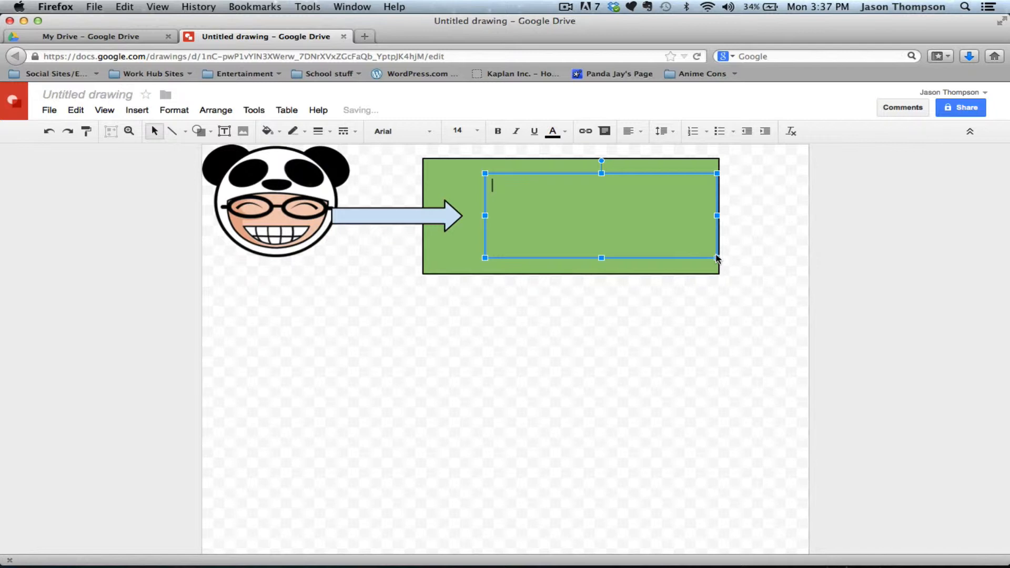
type("Hello and Welcome")
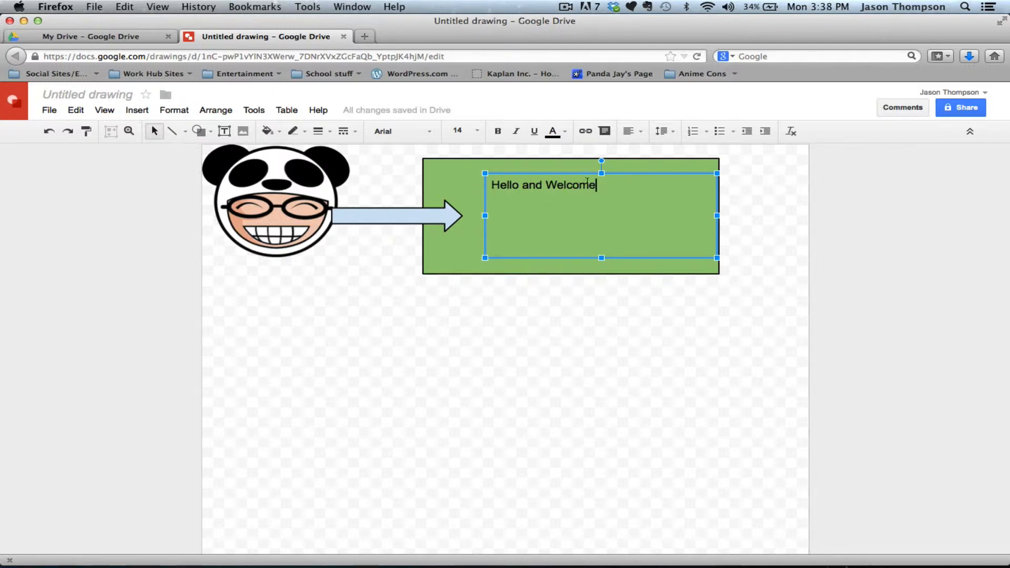
Step: Try bold formatting on the "Hello and Welcome" text
left_click(485, 185, "shift")
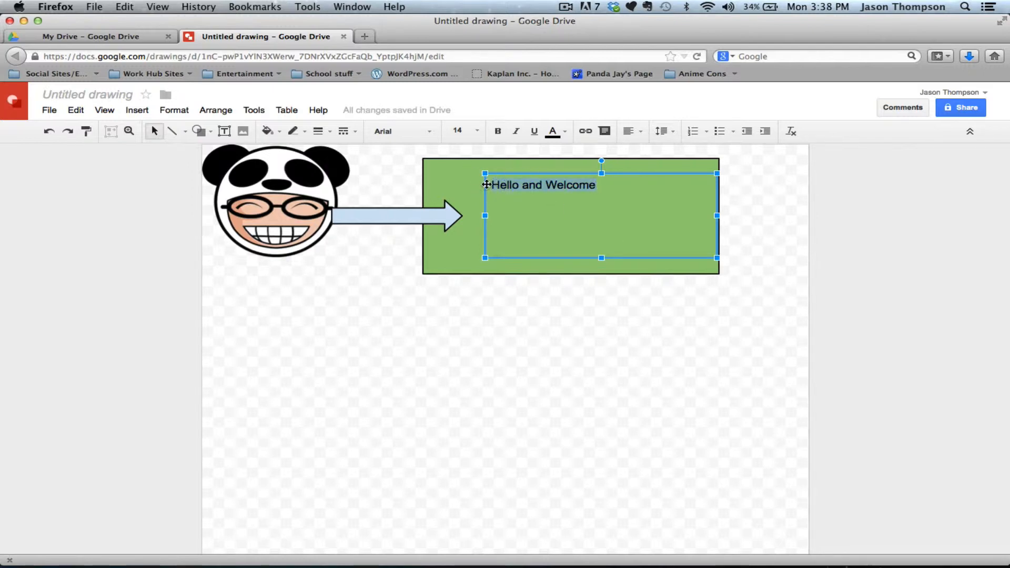
left_click(499, 131)
left_click(498, 131)
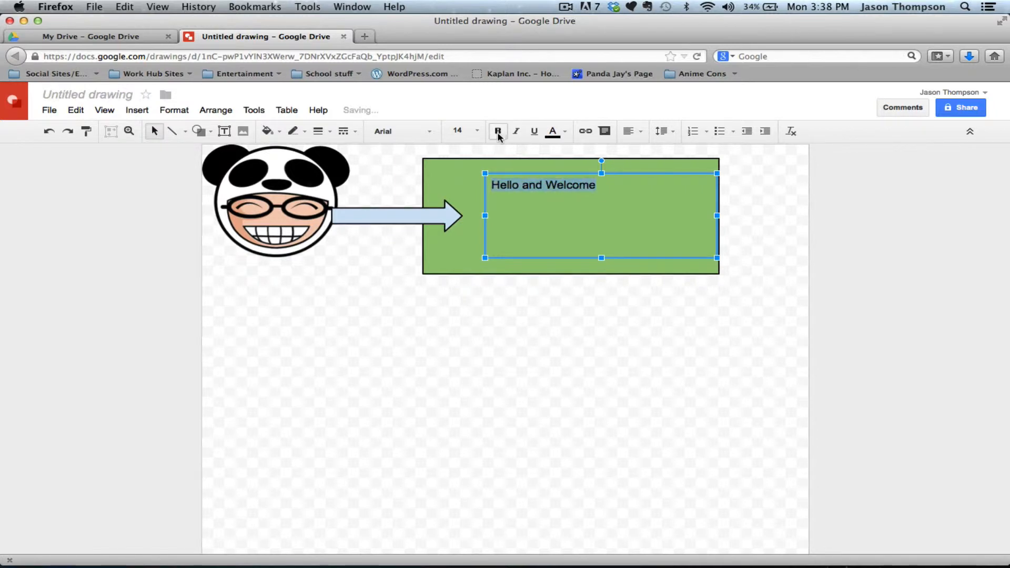
Step: Try italic and underline formatting on the "Hello and Welcome" text and view the text color choices
left_click(515, 132)
left_click(515, 132)
left_click(534, 131)
left_click(535, 132)
left_click(553, 131)
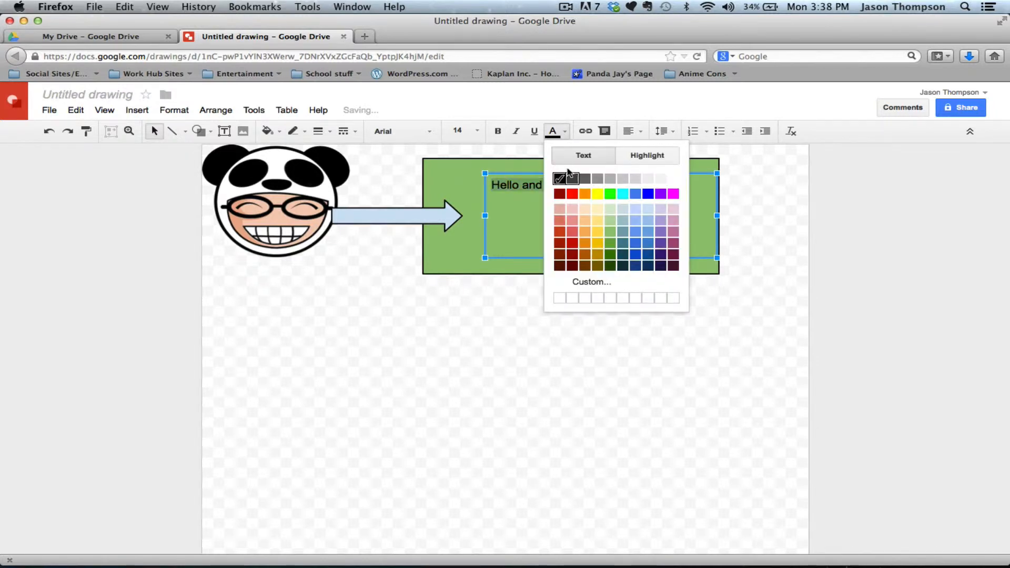
left_click(566, 134)
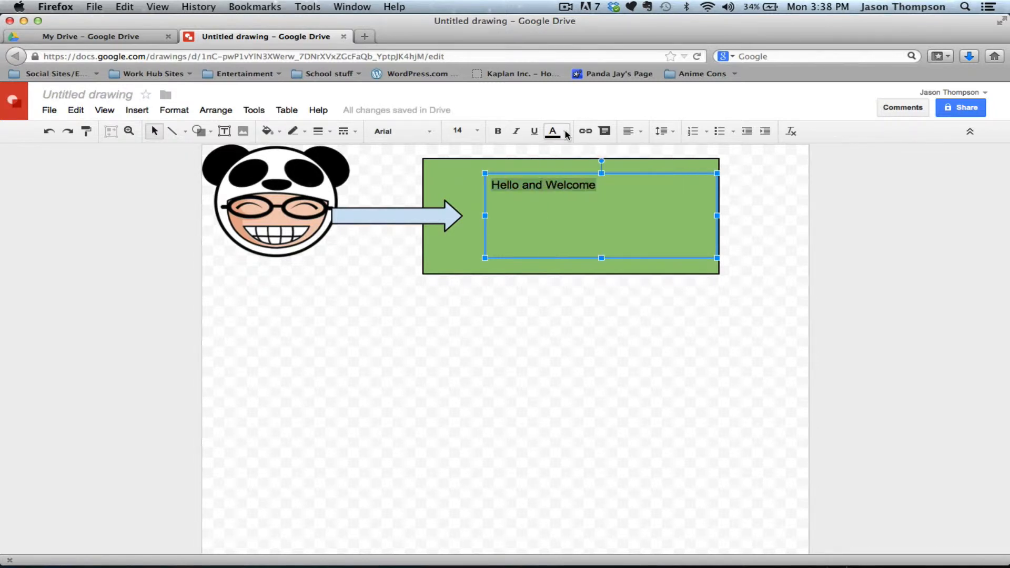
Step: Set the font of the "Hello and Welcome" text to Syncopate and deselect the text box
left_click(429, 136)
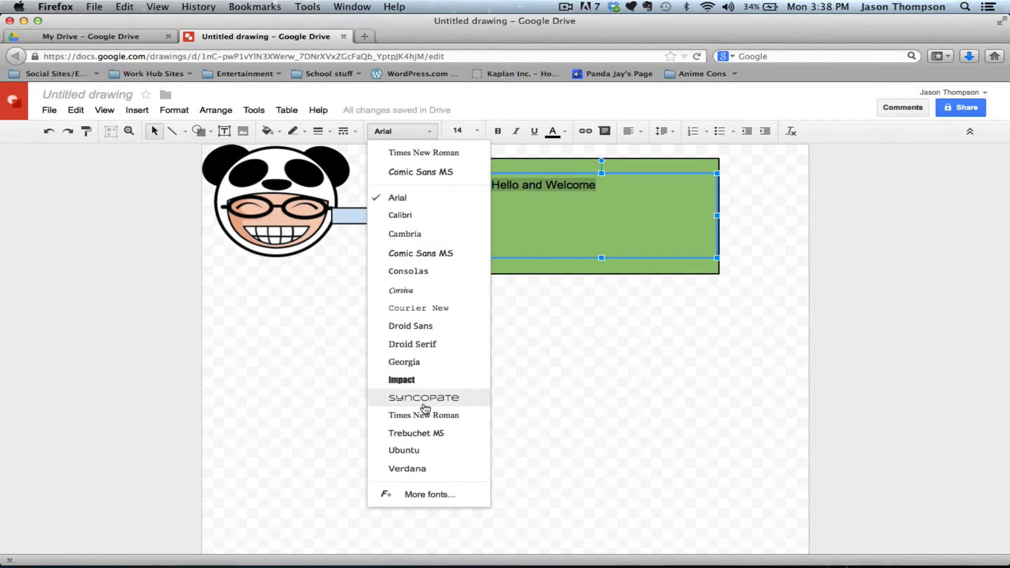
left_click(457, 398)
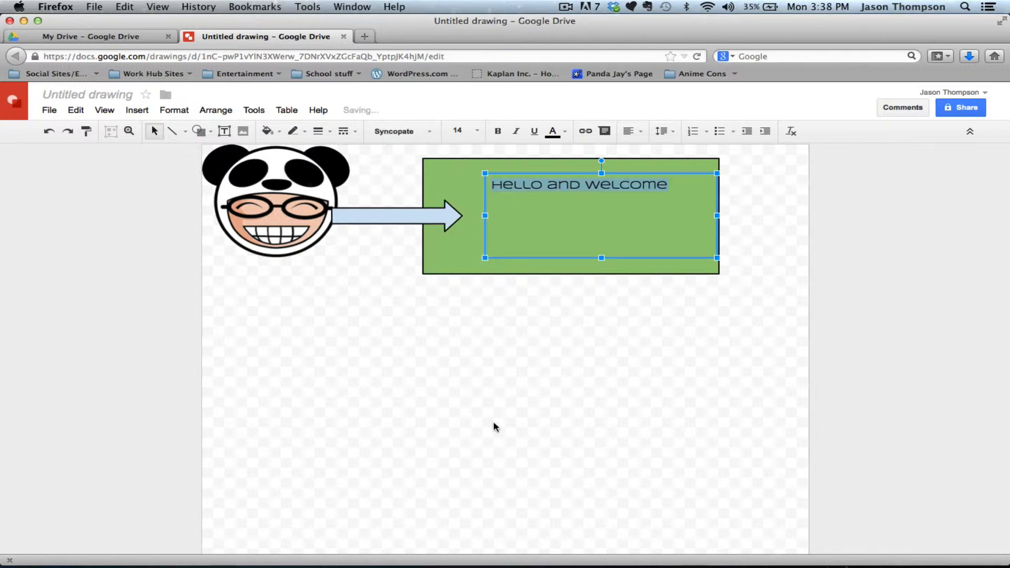
left_click(543, 367)
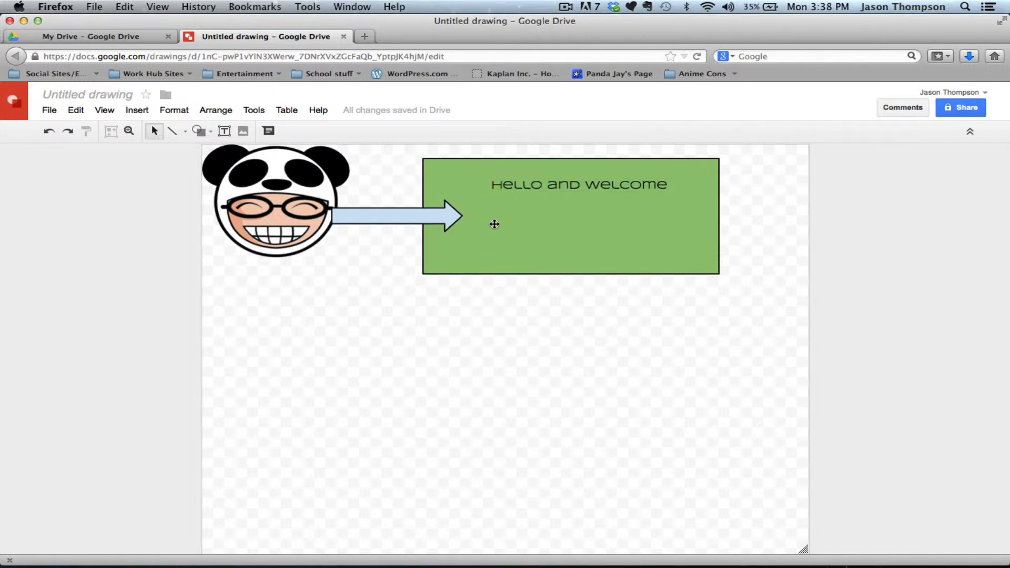
Step: Add a text box below the "Hello and Welcome" heading, inside the green rectangle, with a bulleted list reading "hello" and "goodbye"
left_click(495, 224)
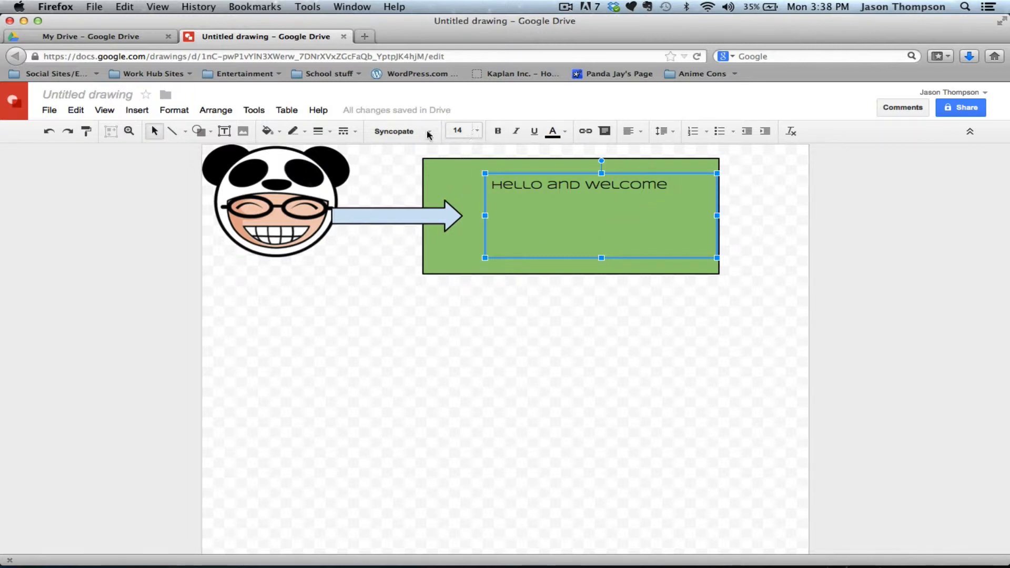
left_click(223, 131)
left_click(679, 187)
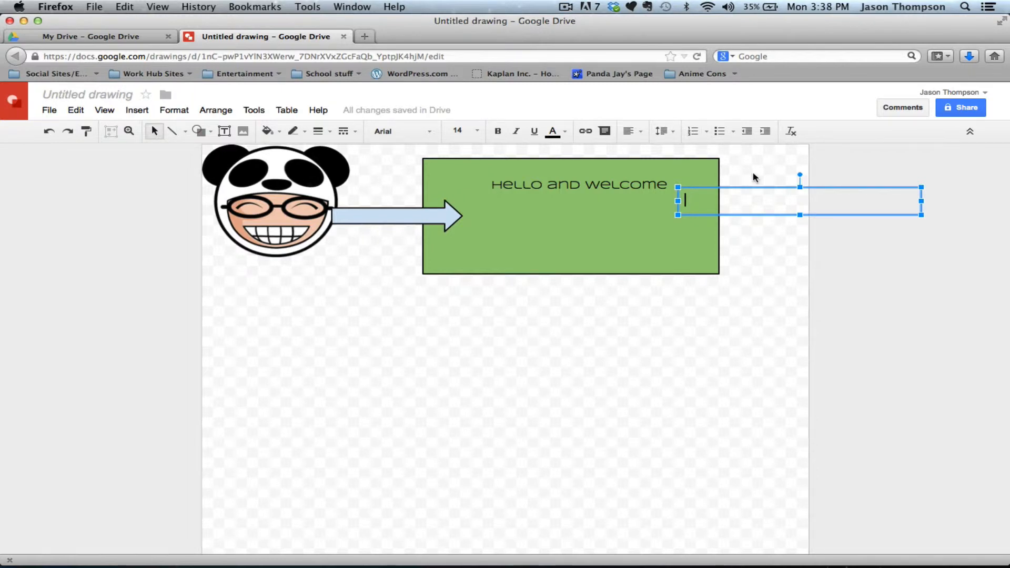
left_click_drag(805, 188, 600, 205)
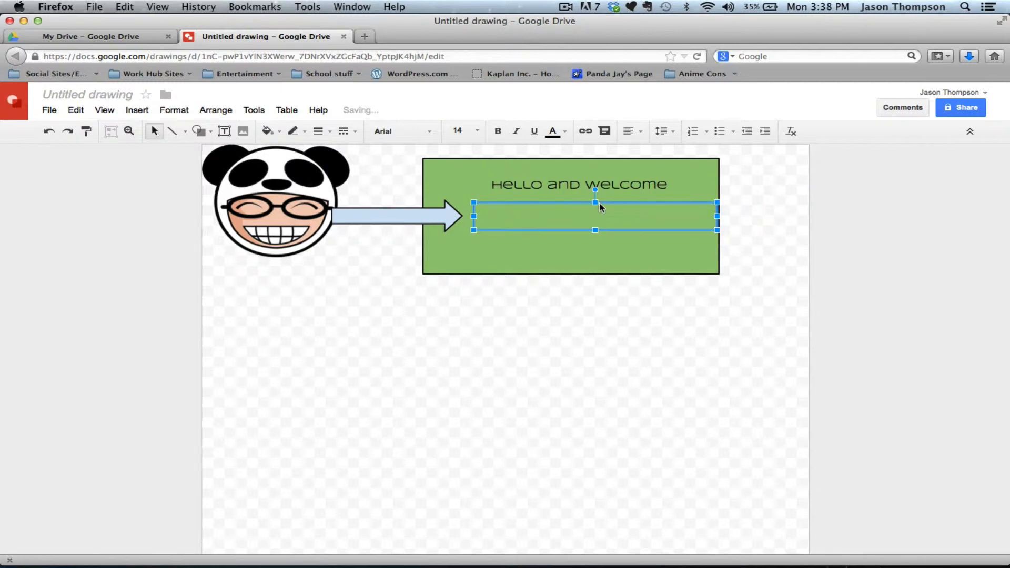
left_click(719, 133)
type("hewll")
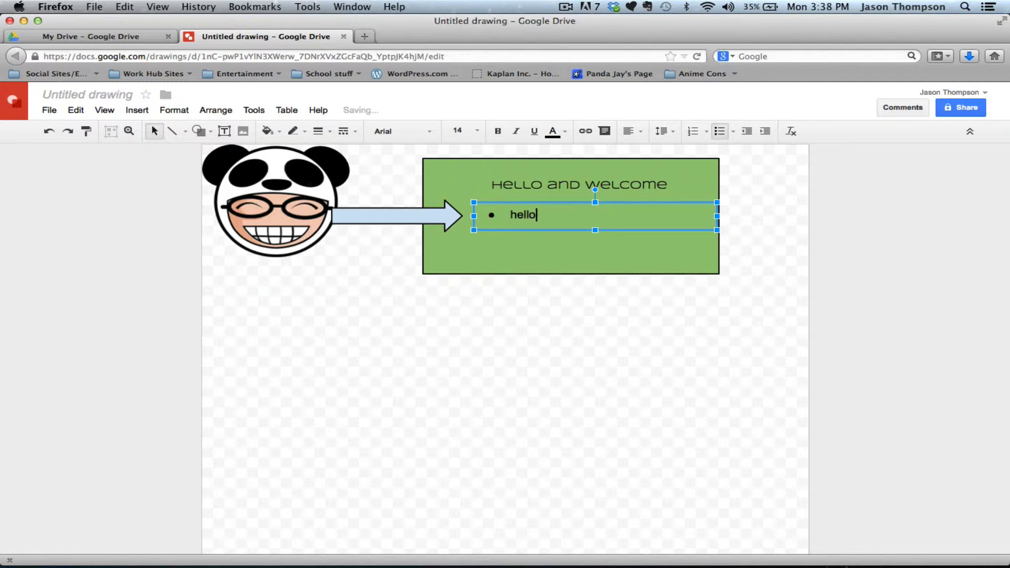
type("oog")
left_click(693, 257)
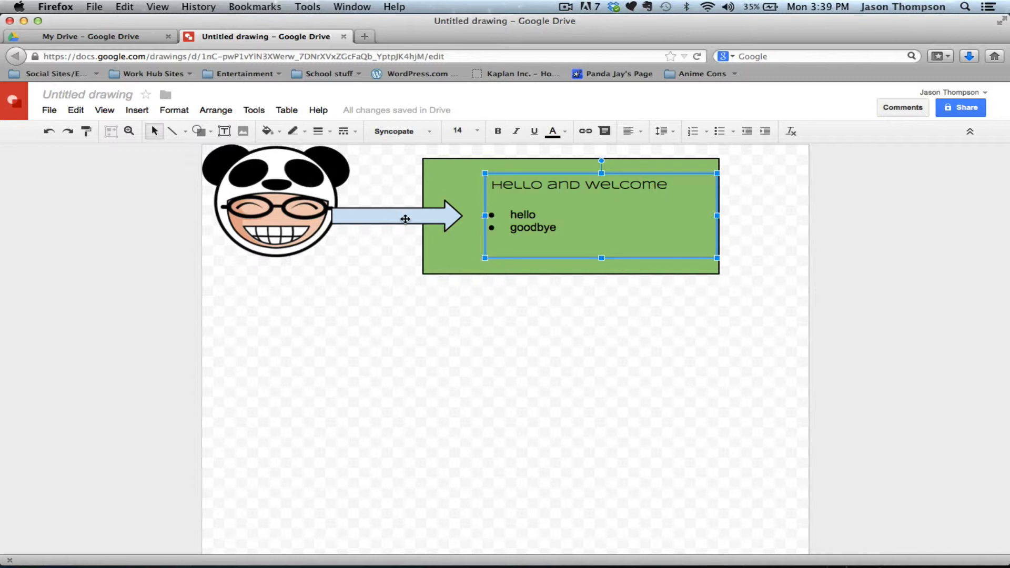
left_click(199, 131)
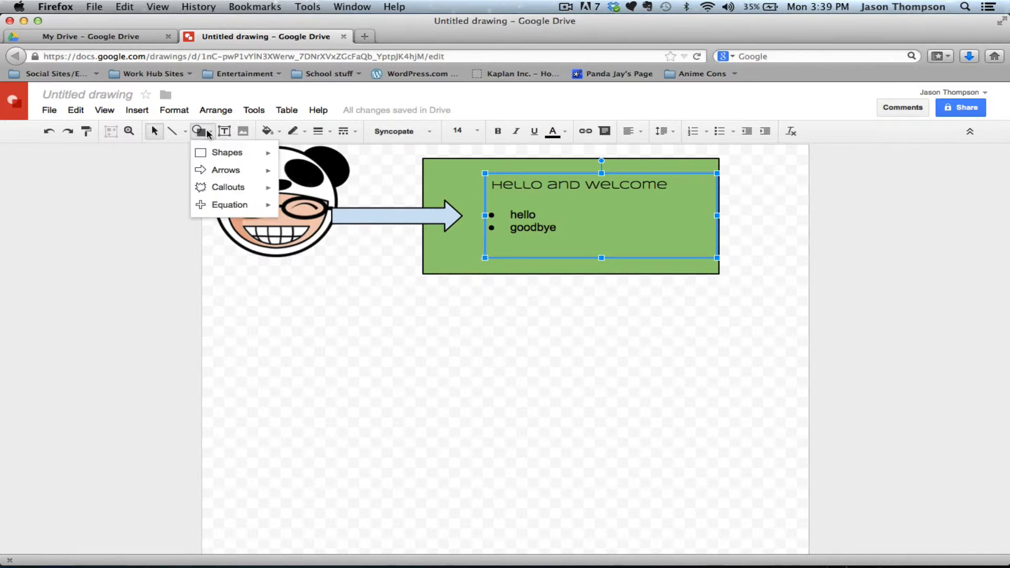
mouse_move(225, 169)
left_click(290, 175)
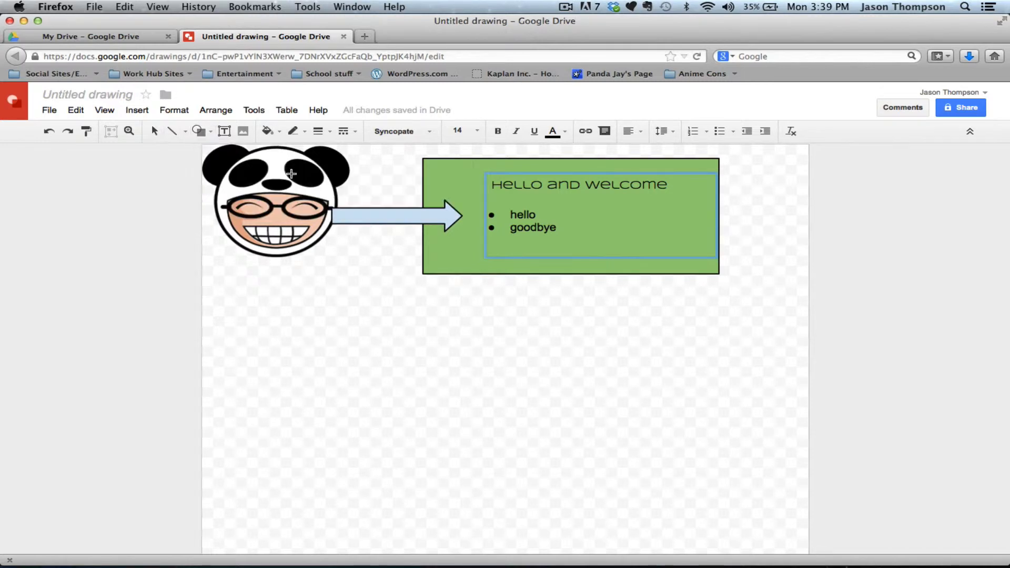
left_click_drag(560, 264, 619, 323)
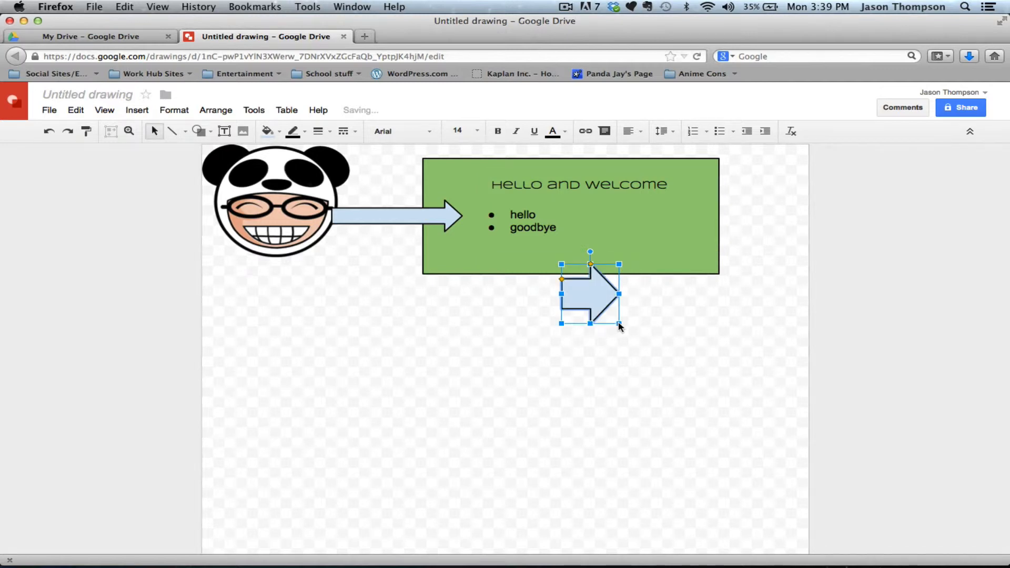
key("Delete")
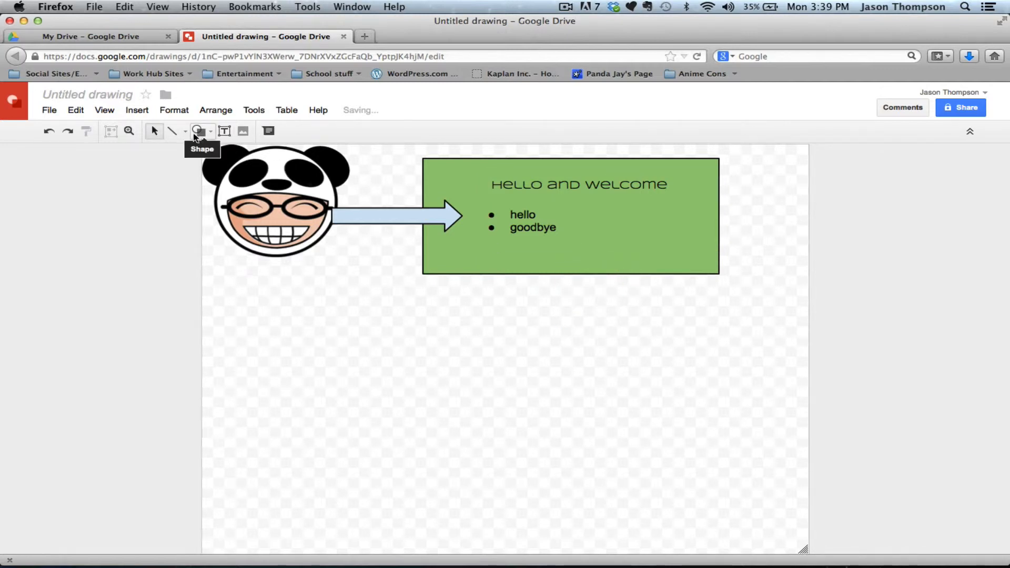
Step: Draw a down-pointing block arrow from inside the green rectangle's lower edge to the empty area beneath it
left_click(196, 133)
mouse_move(236, 171)
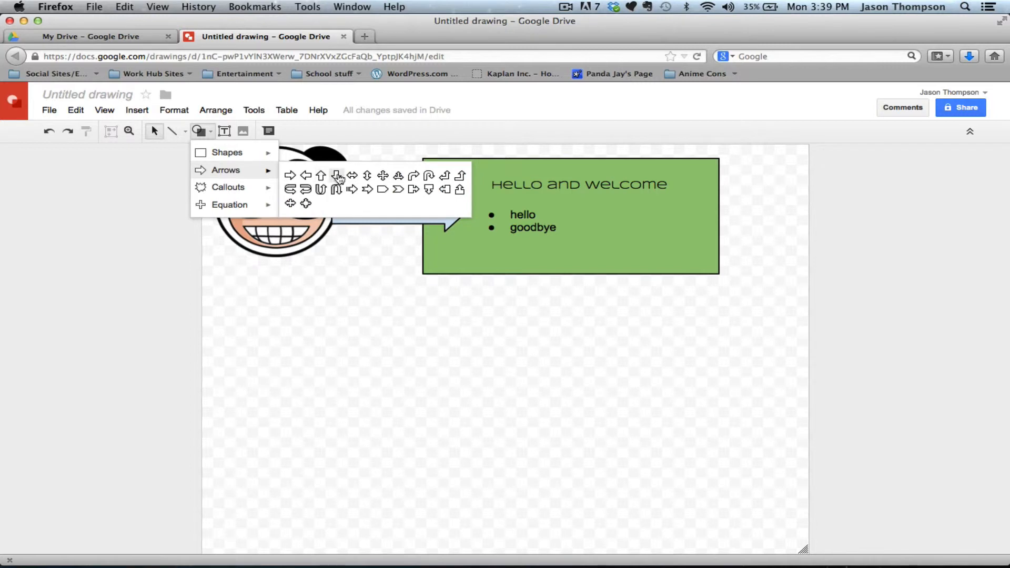
left_click(337, 176)
mouse_move(566, 254)
left_mouse_down()
mouse_move(571, 292)
mouse_move(611, 320)
left_mouse_up()
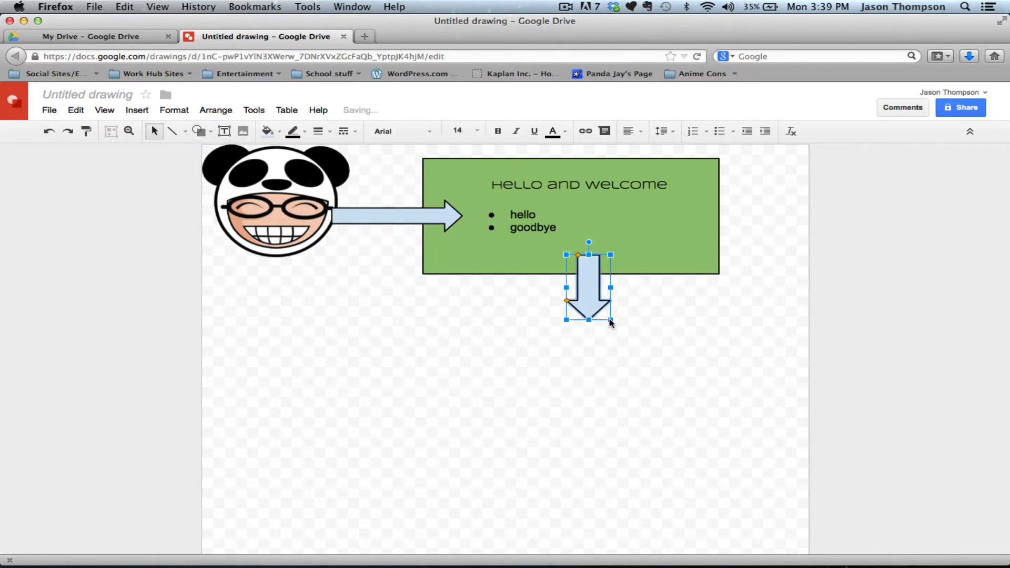
Step: Draw a large, nearly round oval beneath the green rectangle, overlapping the head of the down arrow
left_click(199, 131)
mouse_move(231, 154)
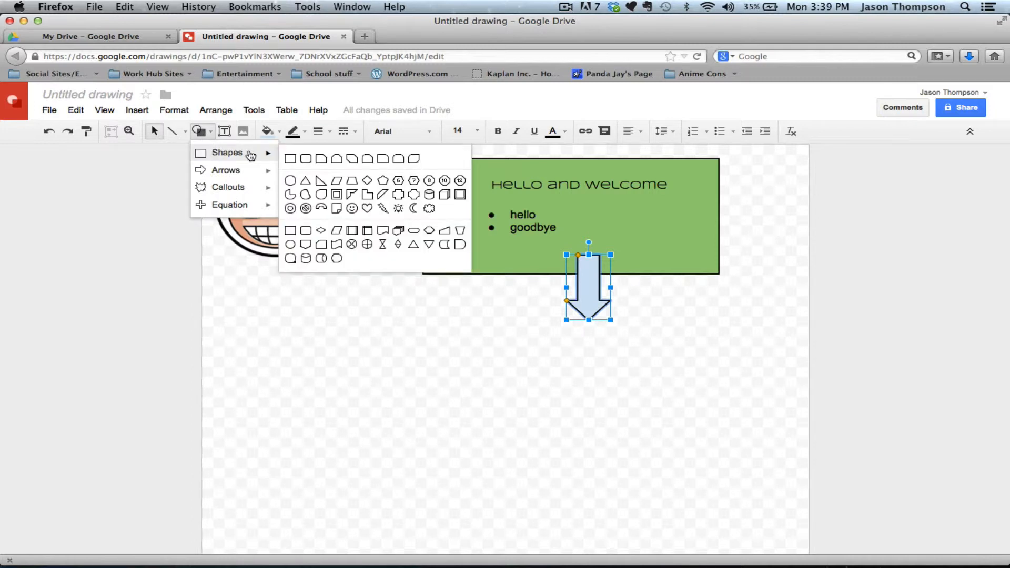
left_click(289, 181)
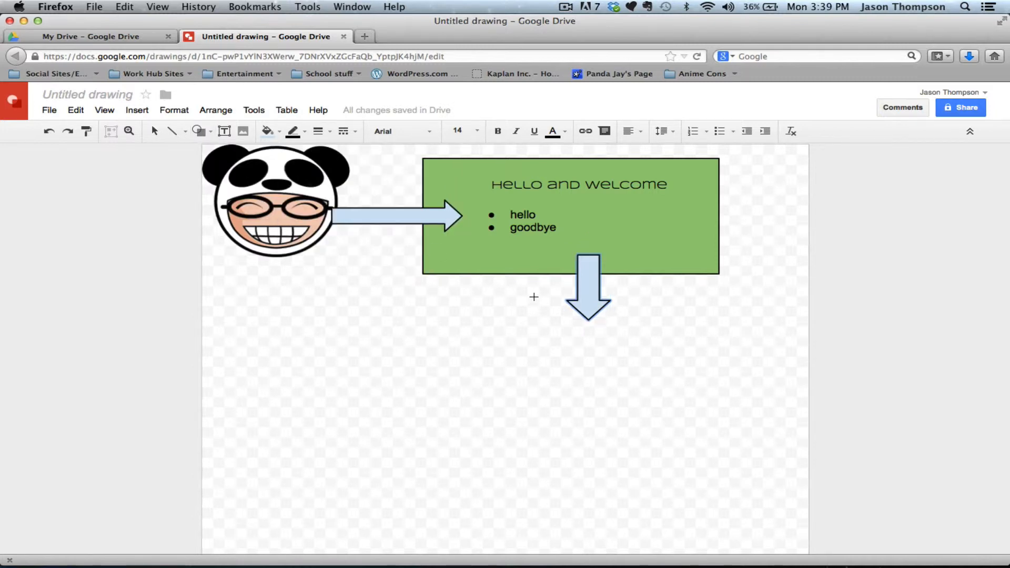
left_click_drag(534, 298, 672, 424)
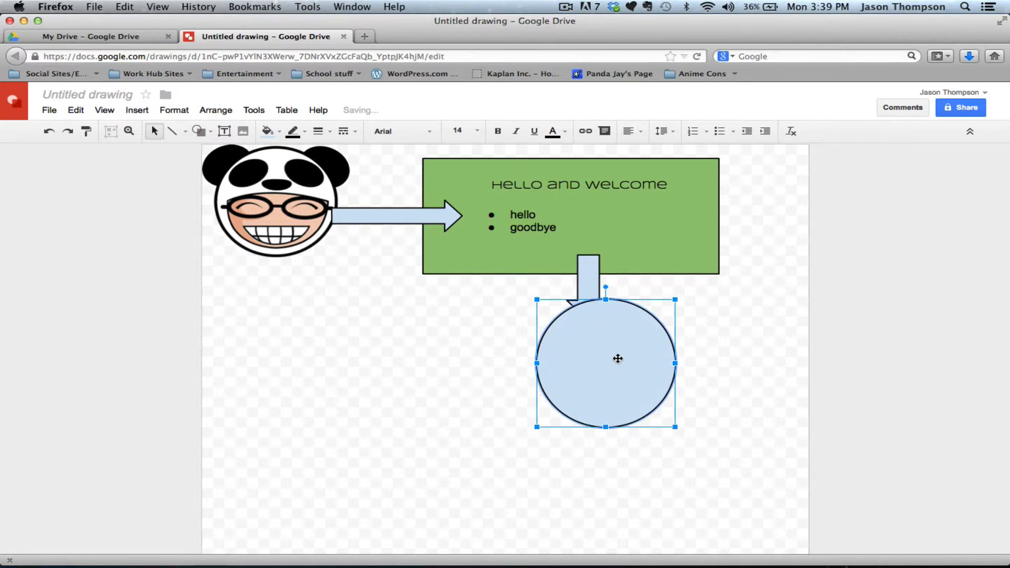